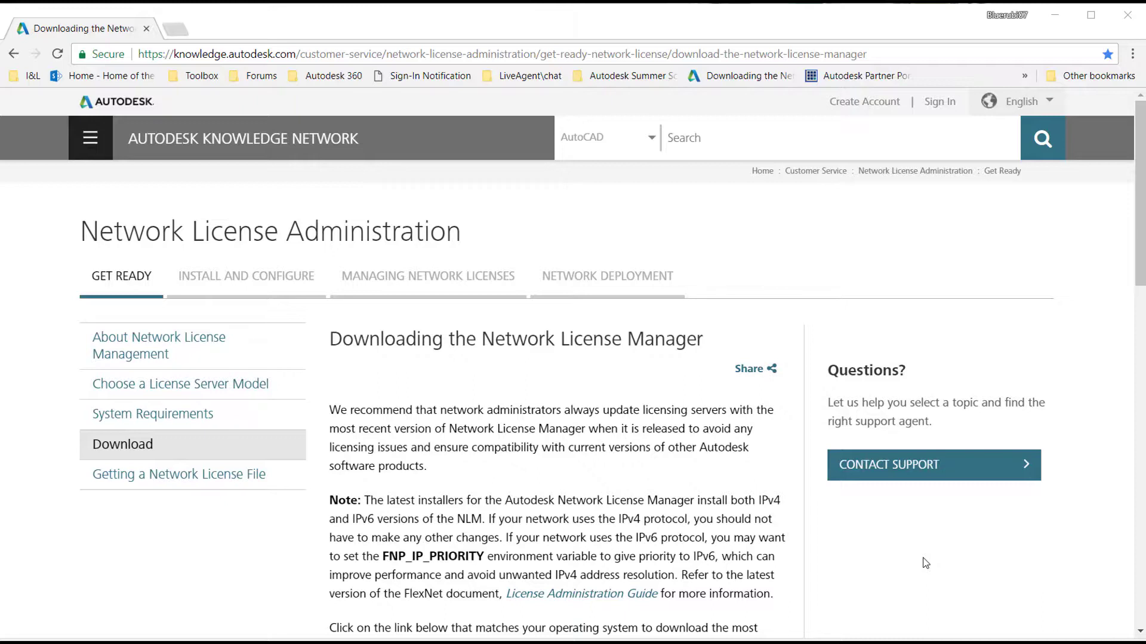
Step: Scroll the Knowledge Network article down to the Network License Manager for Windows link
{"action": "scroll", "coordinate": [925, 562], "scroll_direction": "down", "scroll_amount": 4}
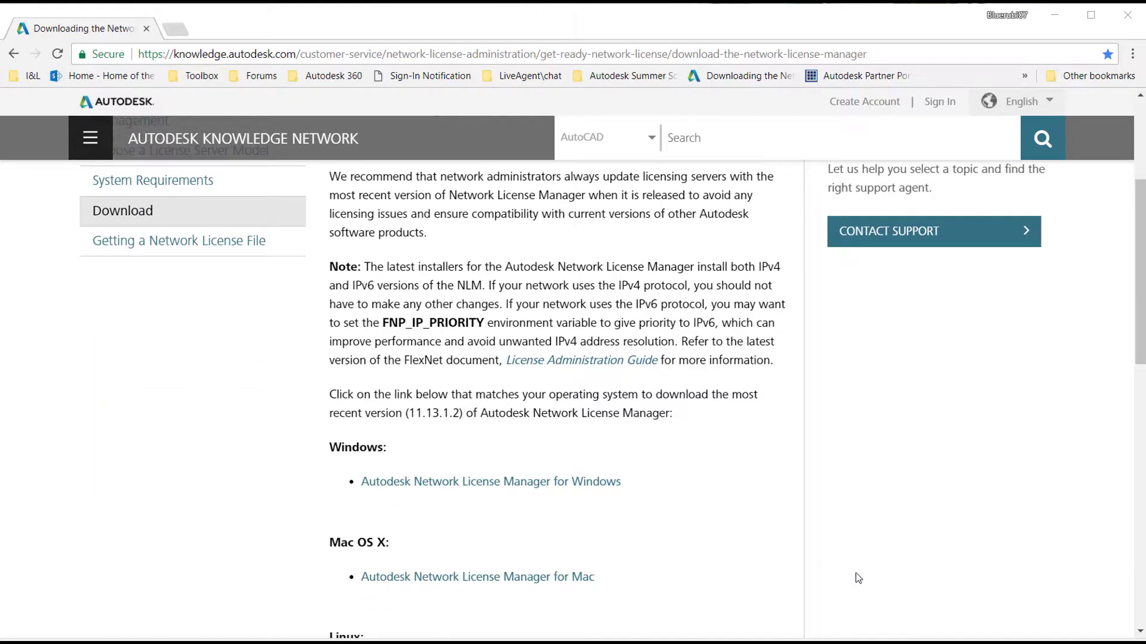
Step: Open the Windows version's page and download the 64-bit installer nlm11.13.1.2_ipv4_ipv6_win64.msi
{"action": "left_click", "coordinate": [540, 480]}
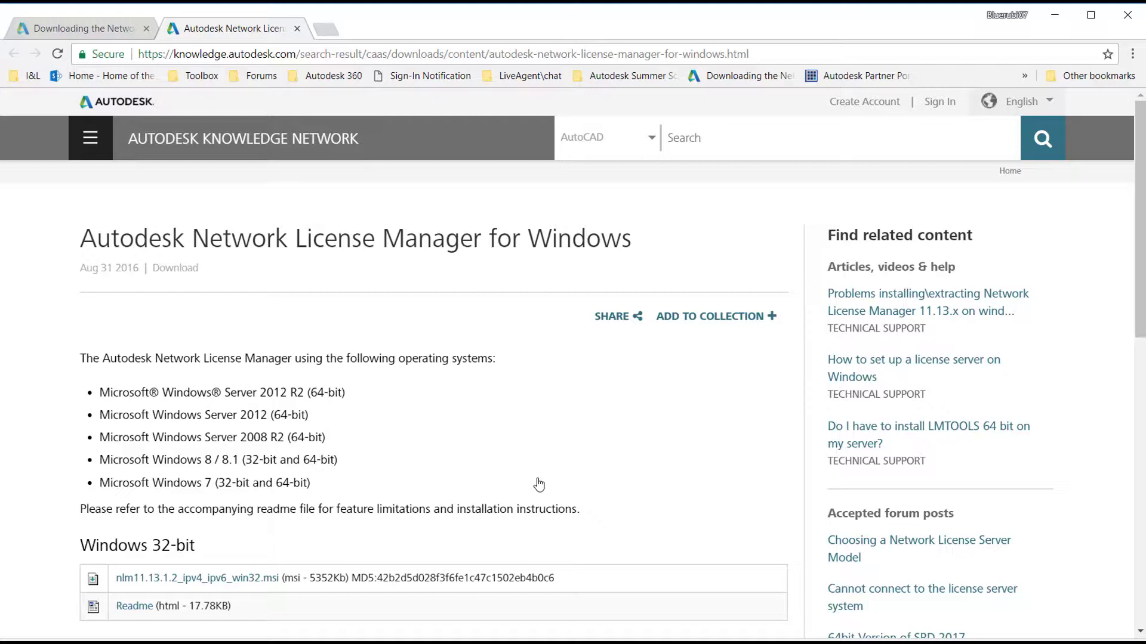
{"action": "scroll", "coordinate": [537, 481], "scroll_direction": "down", "scroll_amount": 3}
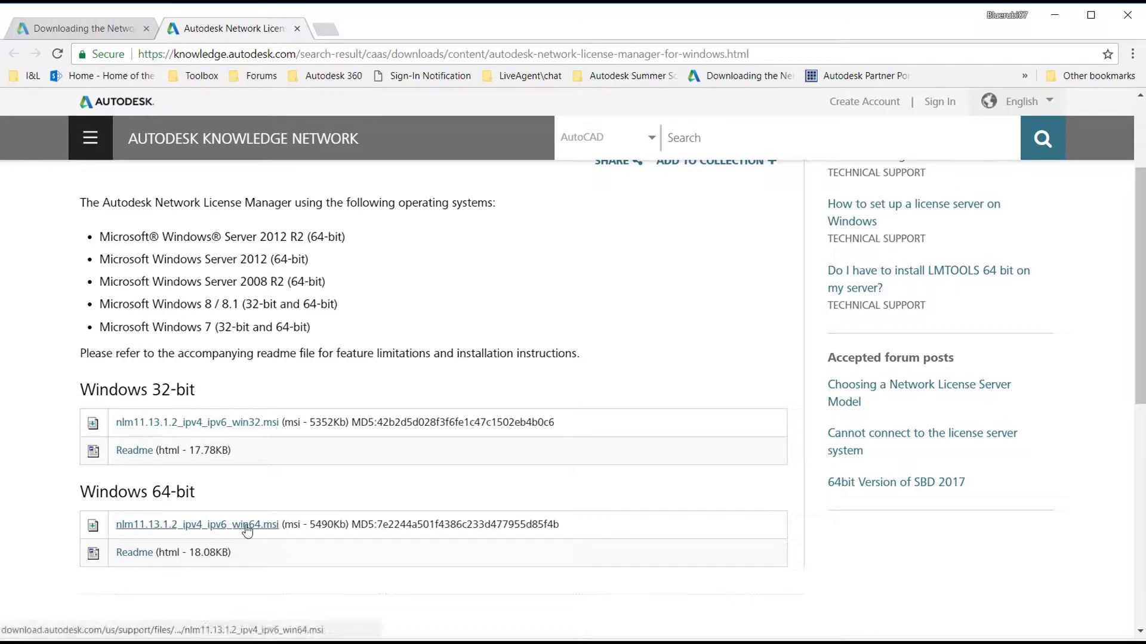
{"action": "left_click", "coordinate": [247, 528]}
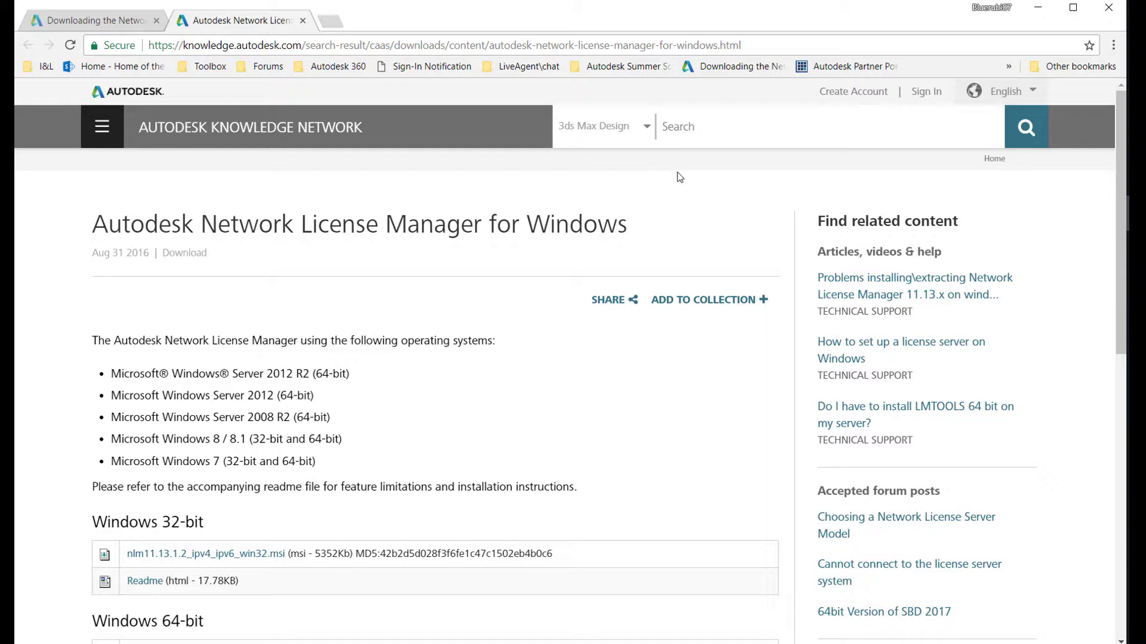
Step: Run nlm11.13.1.2_ipv4_ipv6_win64 (1).msi from Chrome's Downloads list to start the setup wizard
{"action": "key", "text": "ctrl+j"}
{"action": "left_click", "coordinate": [506, 180]}
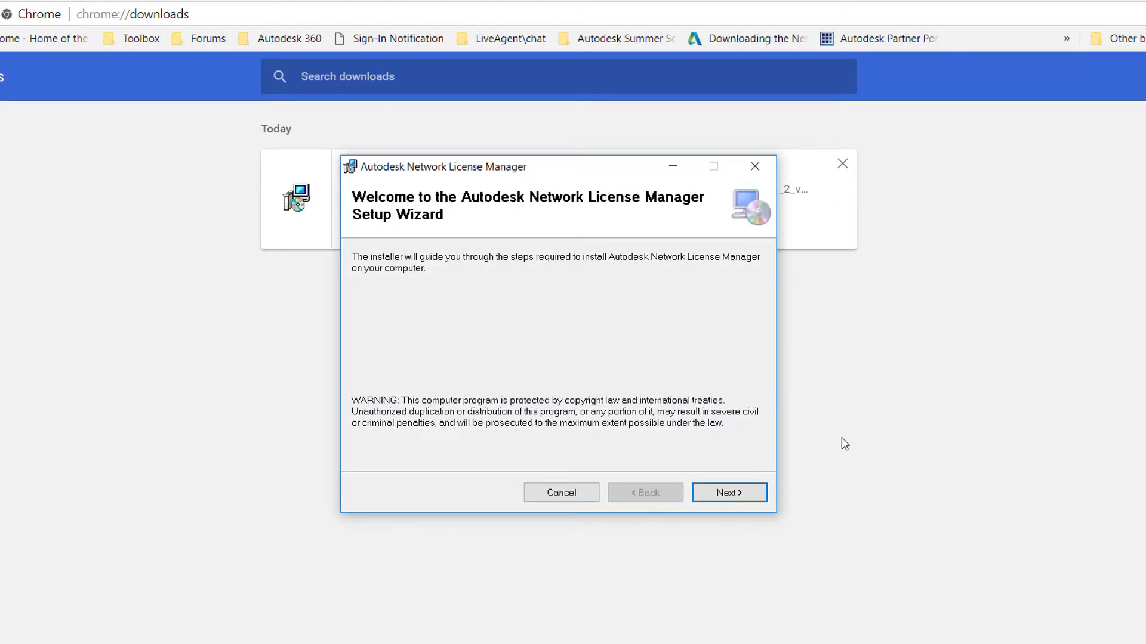
Step: Install the Network License Manager for Everyone in the default C:\Autodesk\Network License Manager folder, then close setup
{"action": "left_click", "coordinate": [727, 494]}
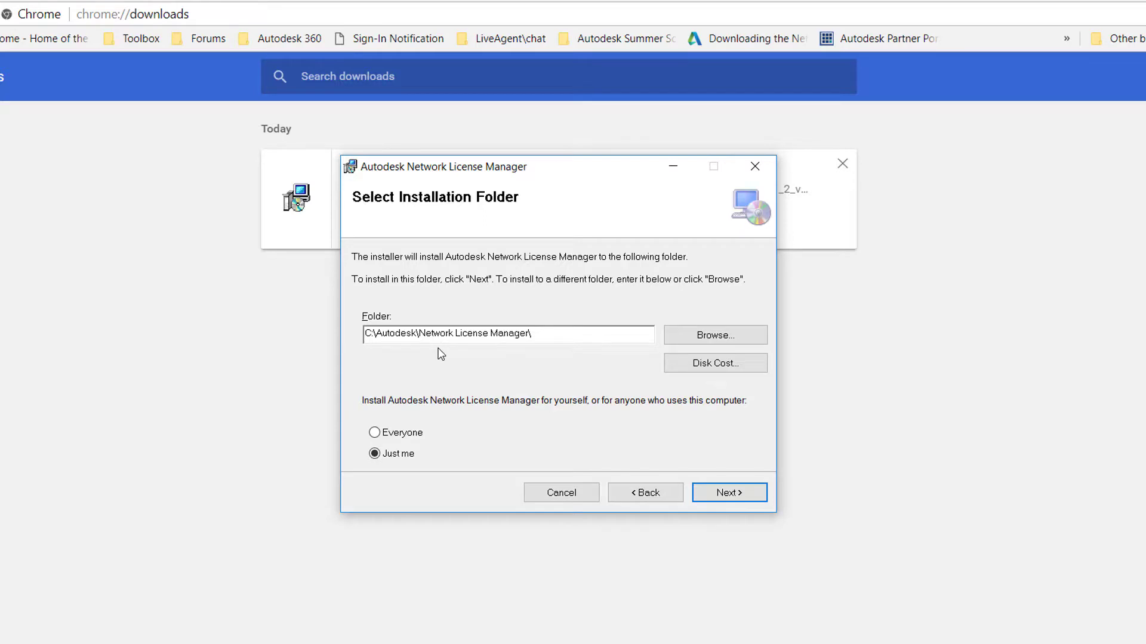
{"action": "left_click", "coordinate": [376, 435]}
{"action": "left_click", "coordinate": [735, 499]}
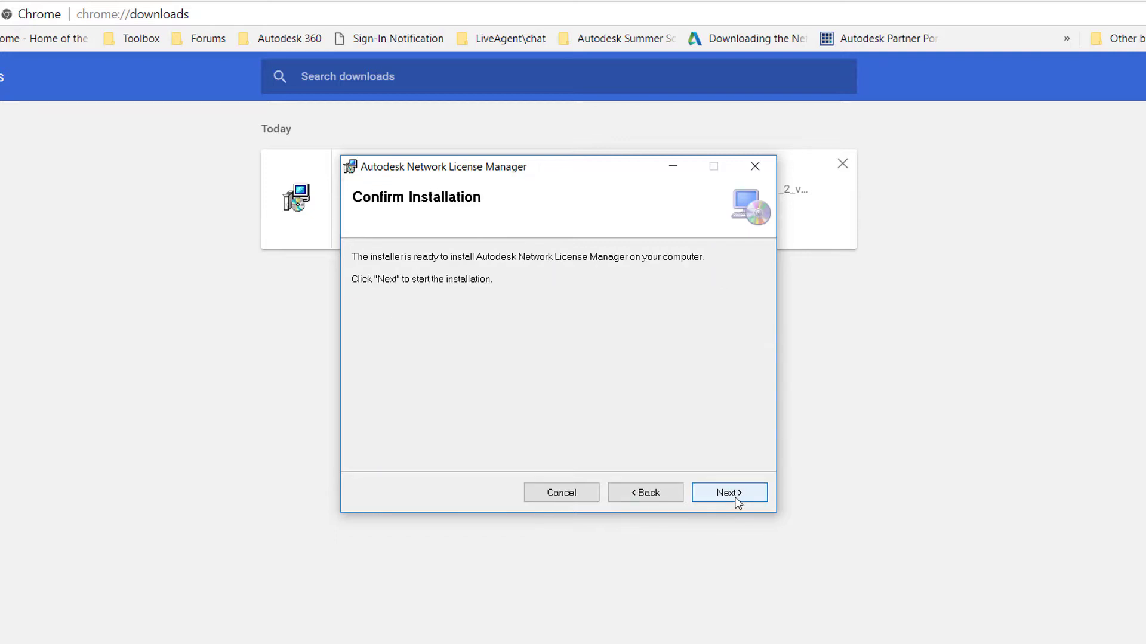
{"action": "left_click", "coordinate": [734, 495]}
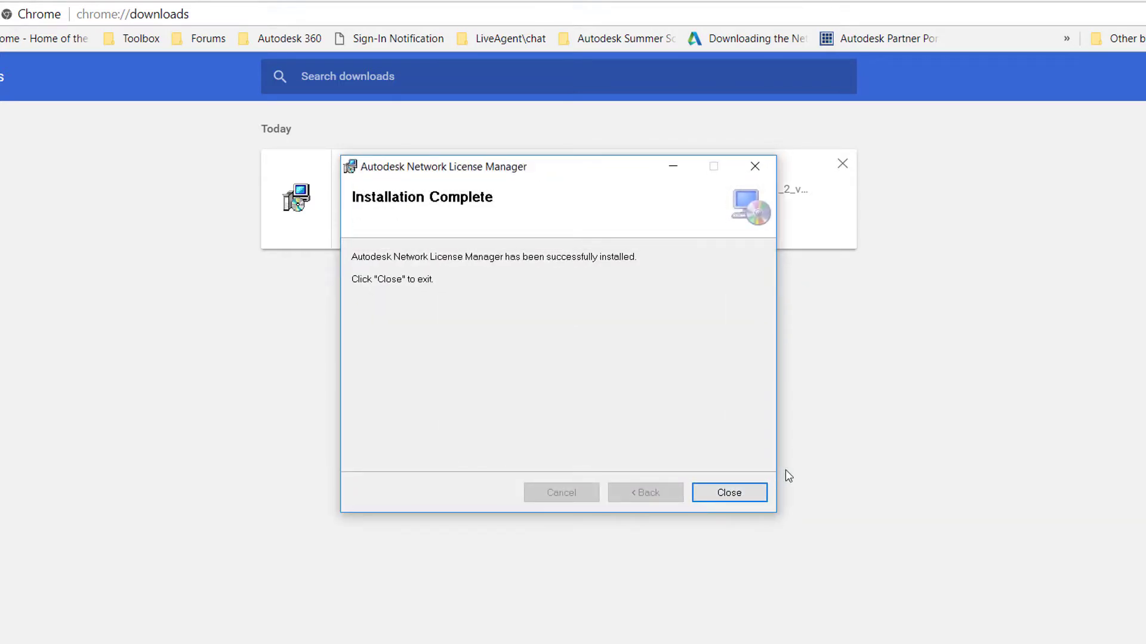
{"action": "left_click", "coordinate": [729, 493]}
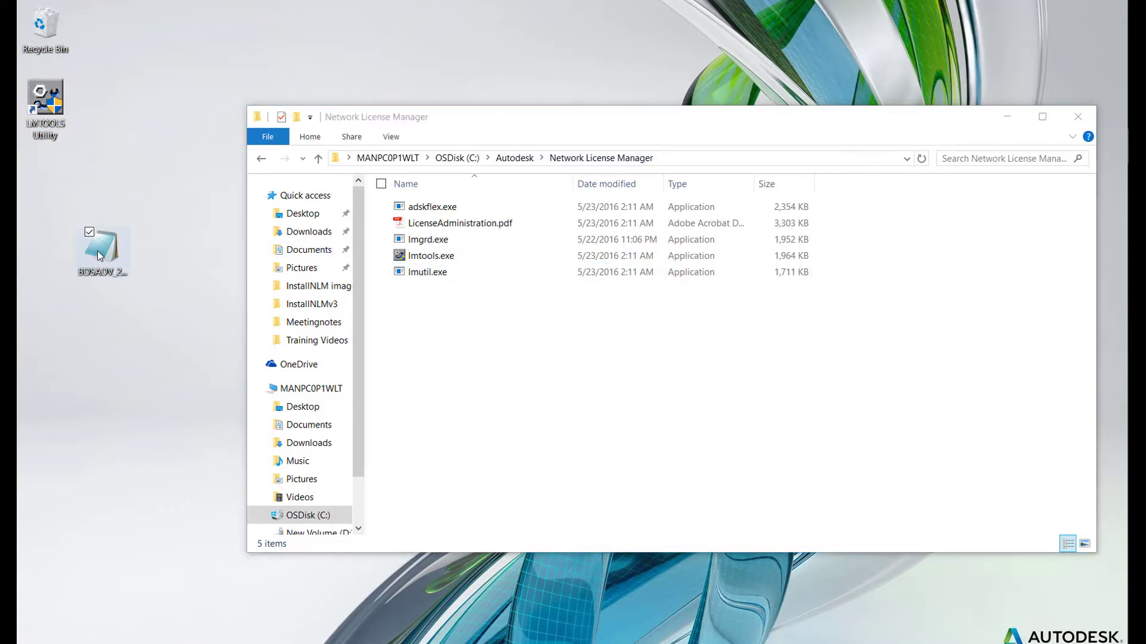
Step: Drag BDSADV_2018_0_F.lic from the desktop into C:\Autodesk\Network License Manager
{"action": "left_click_drag", "start_coordinate": [99, 255], "coordinate": [513, 327]}
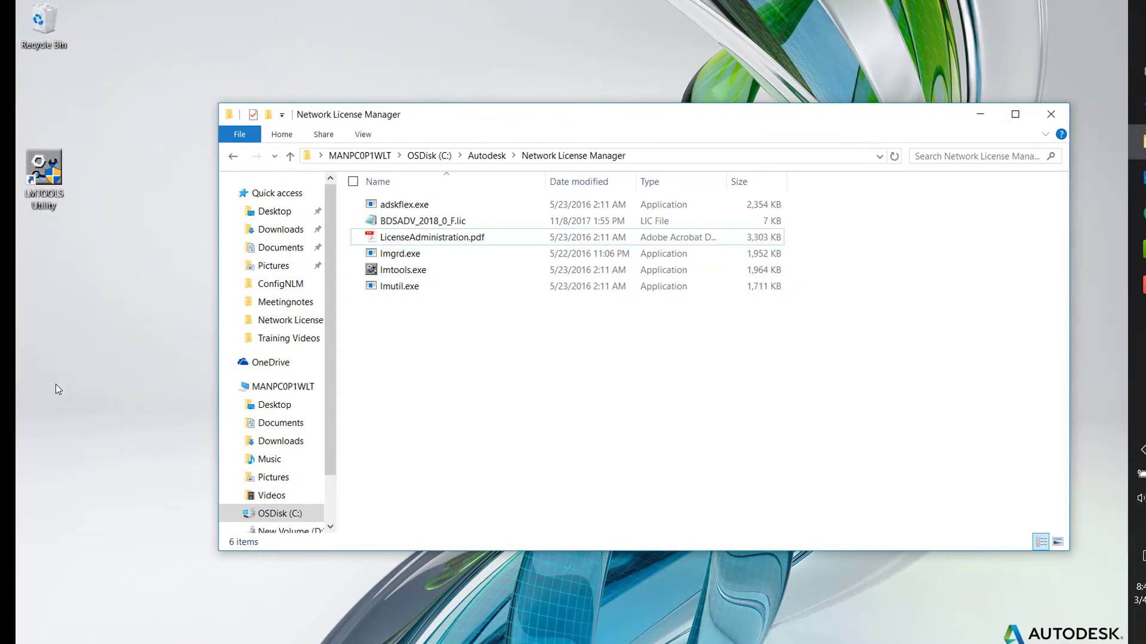
Step: Create a desktop text file renamed debug.log and move it into the Network License Manager folder
{"action": "right_click", "coordinate": [92, 376]}
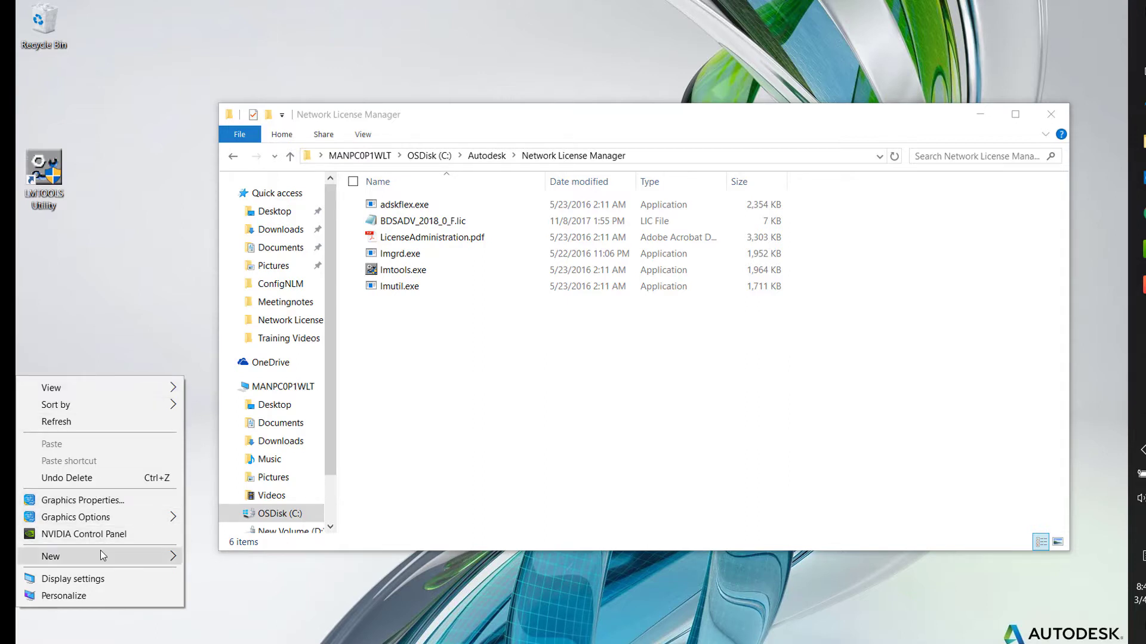
{"action": "mouse_move", "coordinate": [101, 557]}
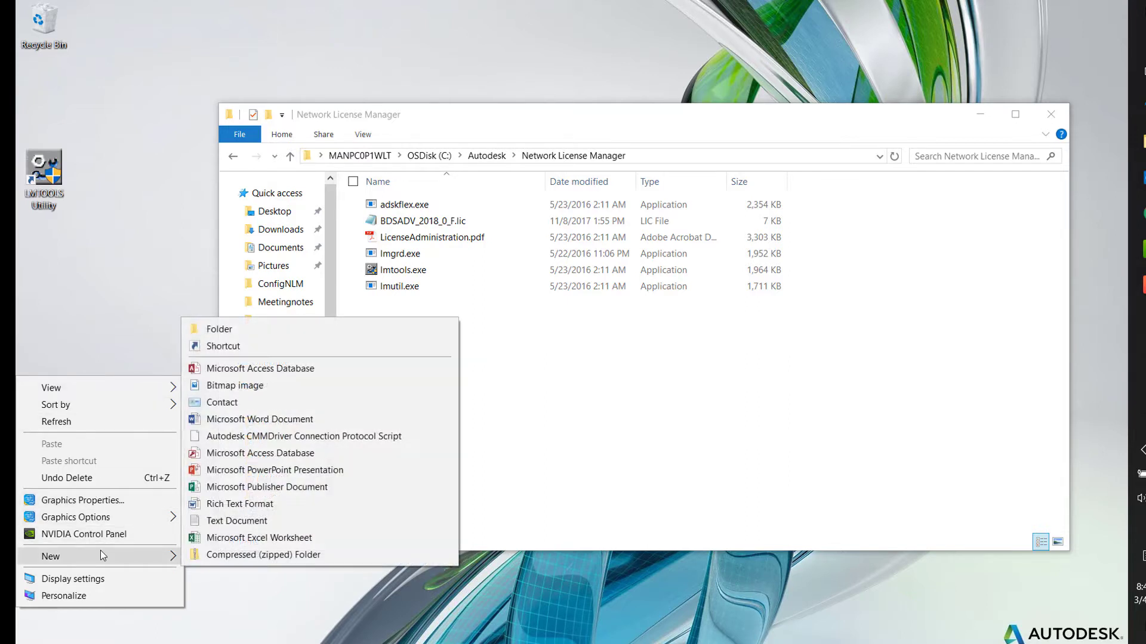
{"action": "left_click", "coordinate": [228, 521]}
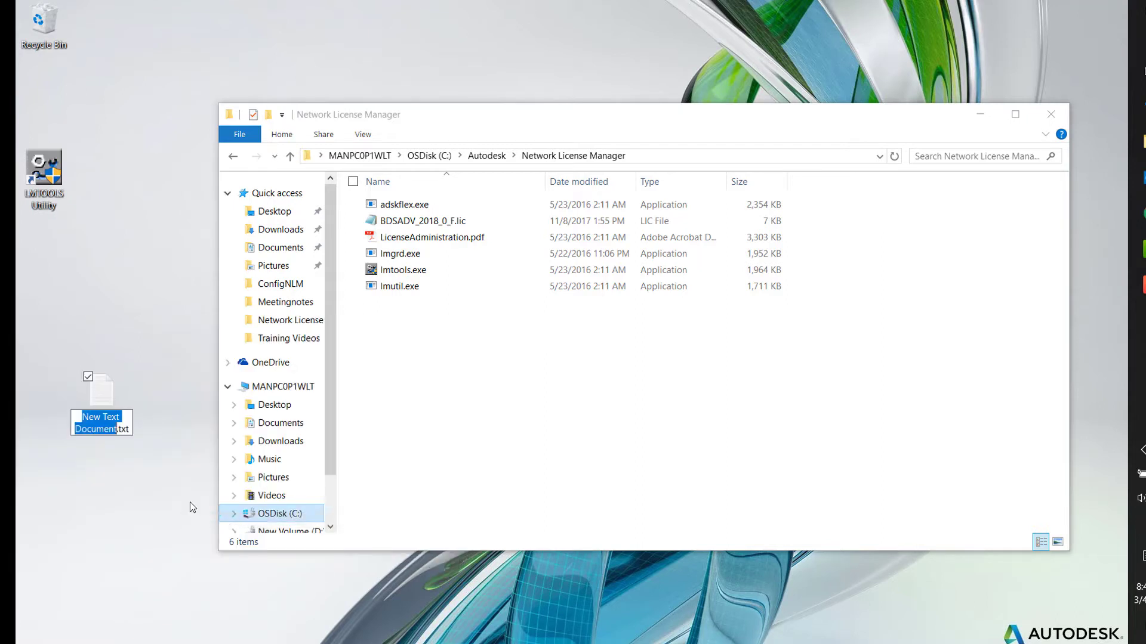
{"action": "key", "text": "Right"}
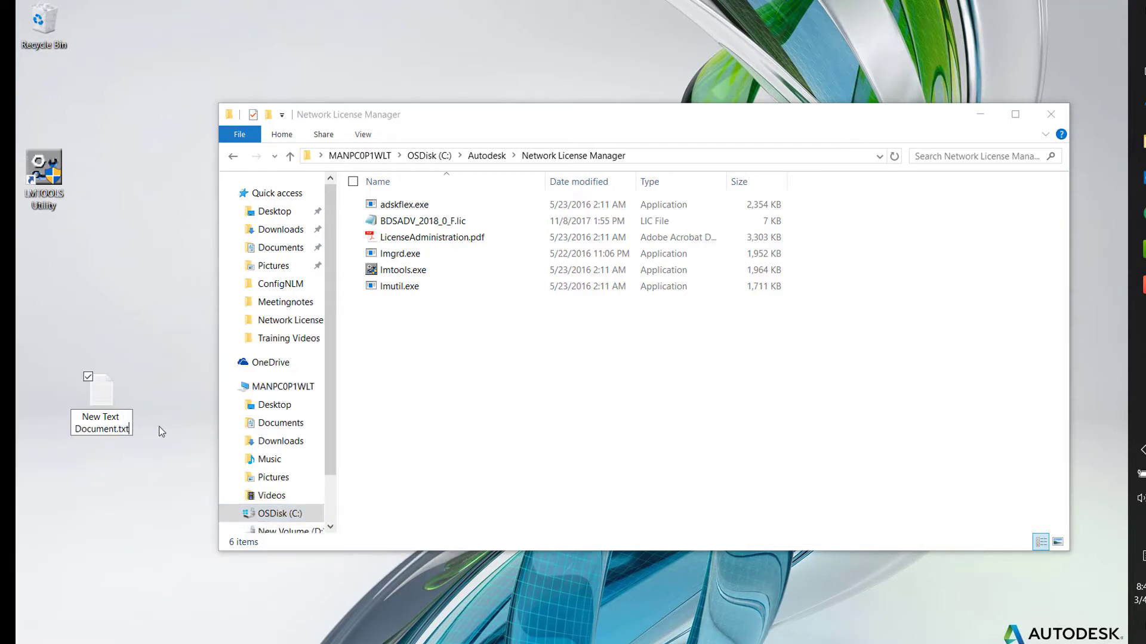
{"action": "key", "text": "shift+Left"}
{"action": "key", "text": "shift+Left"}
{"action": "key", "text": "shift+Left"}
{"action": "key", "text": "shift+Left"}
{"action": "key", "text": "shift+Left"}
{"action": "key", "text": "shift+Left"}
{"action": "key", "text": "shift+Left"}
{"action": "key", "text": "shift+Left"}
{"action": "key", "text": "shift+Left"}
{"action": "key", "text": "shift+Left"}
{"action": "key", "text": "shift+Left"}
{"action": "key", "text": "shift+Left"}
{"action": "key", "text": "shift+Left"}
{"action": "key", "text": "shift+Left"}
{"action": "key", "text": "shift+Left"}
{"action": "key", "text": "shift+Left"}
{"action": "key", "text": "shift+Left"}
{"action": "key", "text": "shift+Left"}
{"action": "key", "text": "shift+Left"}
{"action": "key", "text": "shift+Left"}
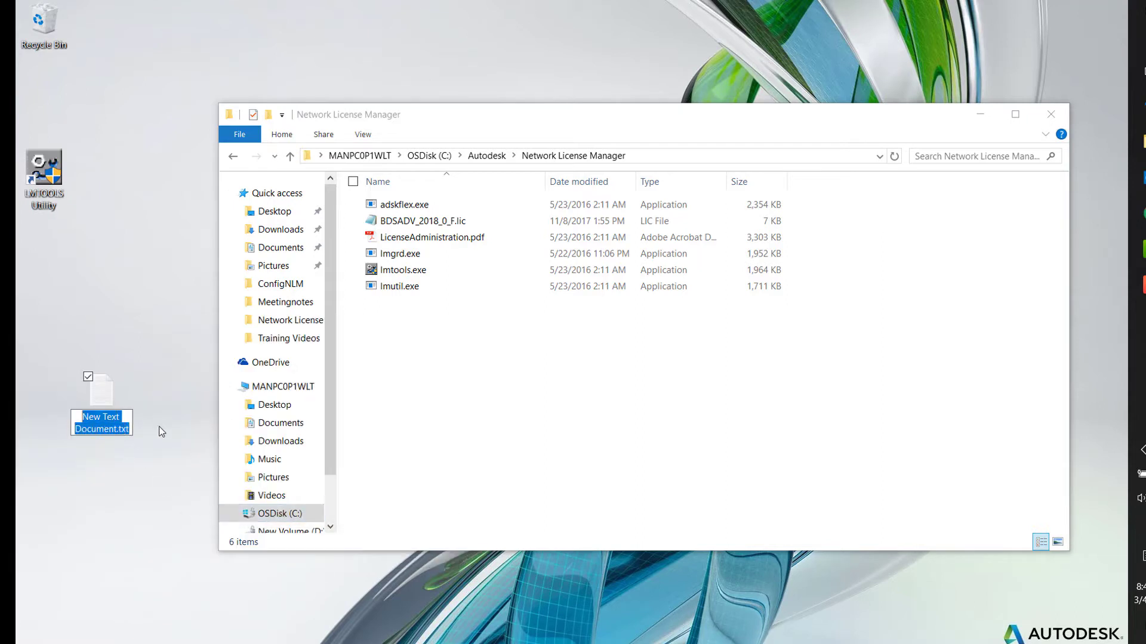
{"action": "type", "text": "debug.log"}
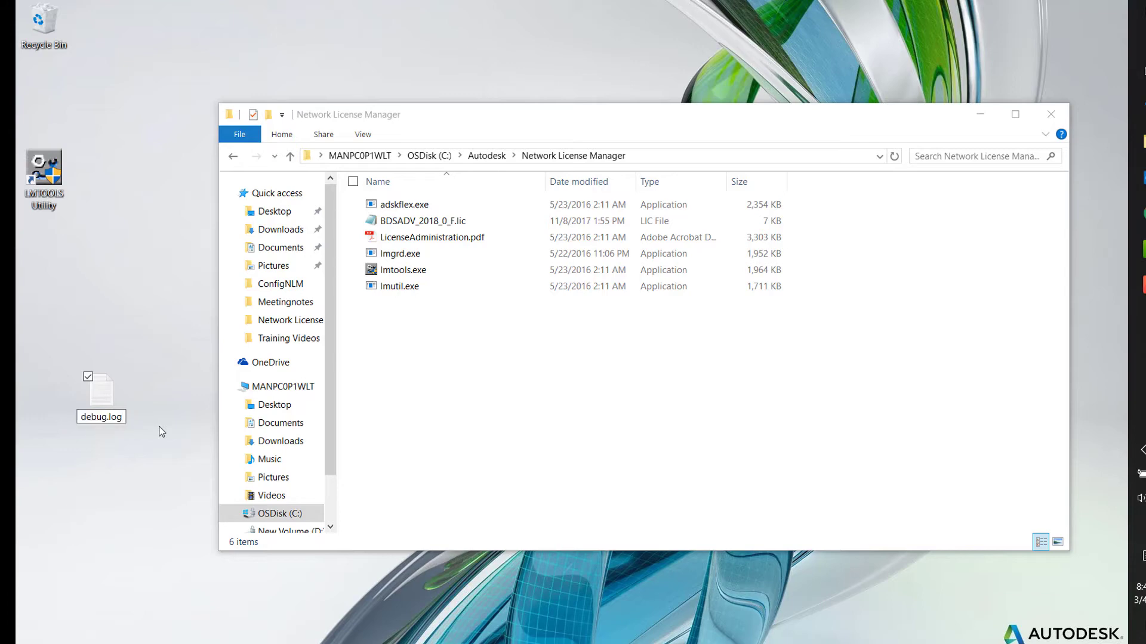
{"action": "key", "text": "Return"}
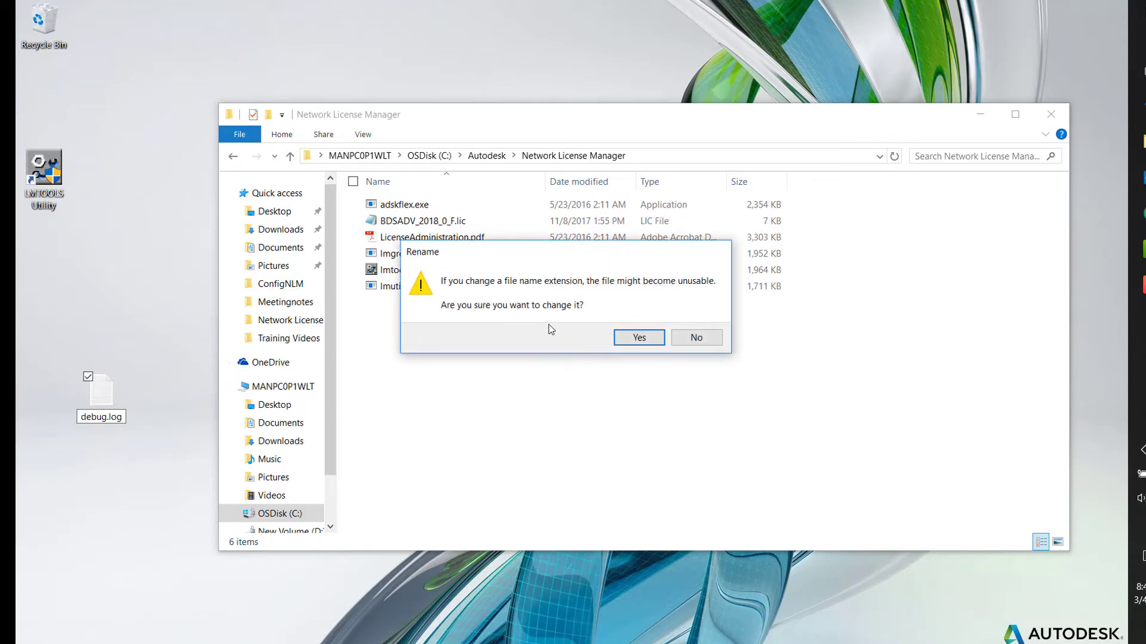
{"action": "left_click", "coordinate": [637, 338]}
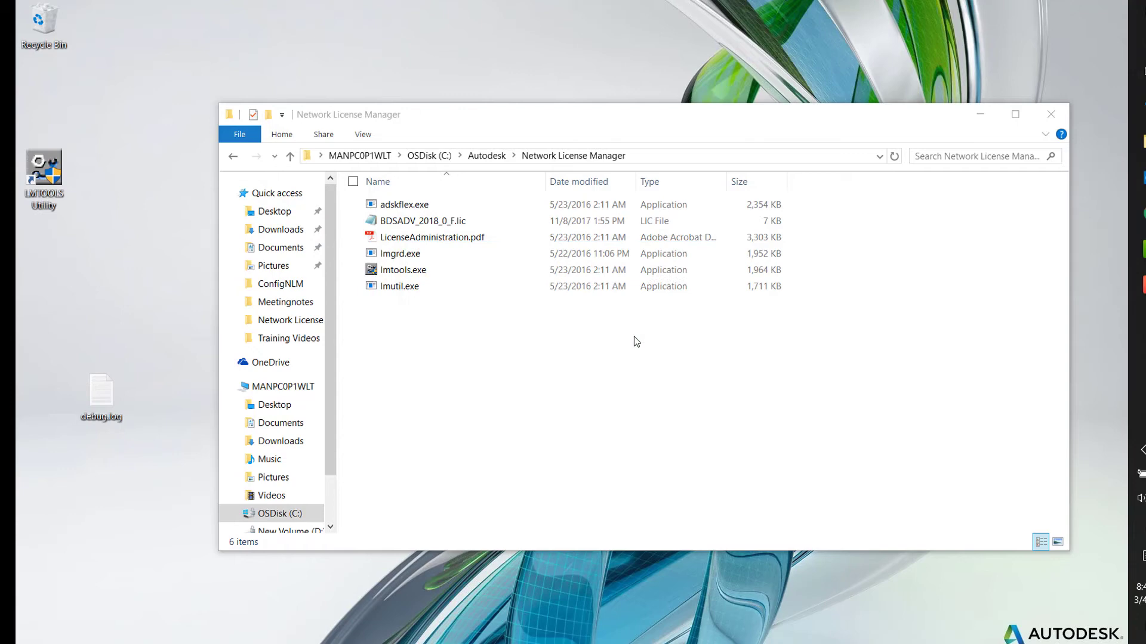
{"action": "left_click_drag", "start_coordinate": [154, 333], "coordinate": [111, 346]}
{"action": "left_click_drag", "start_coordinate": [100, 393], "coordinate": [473, 373]}
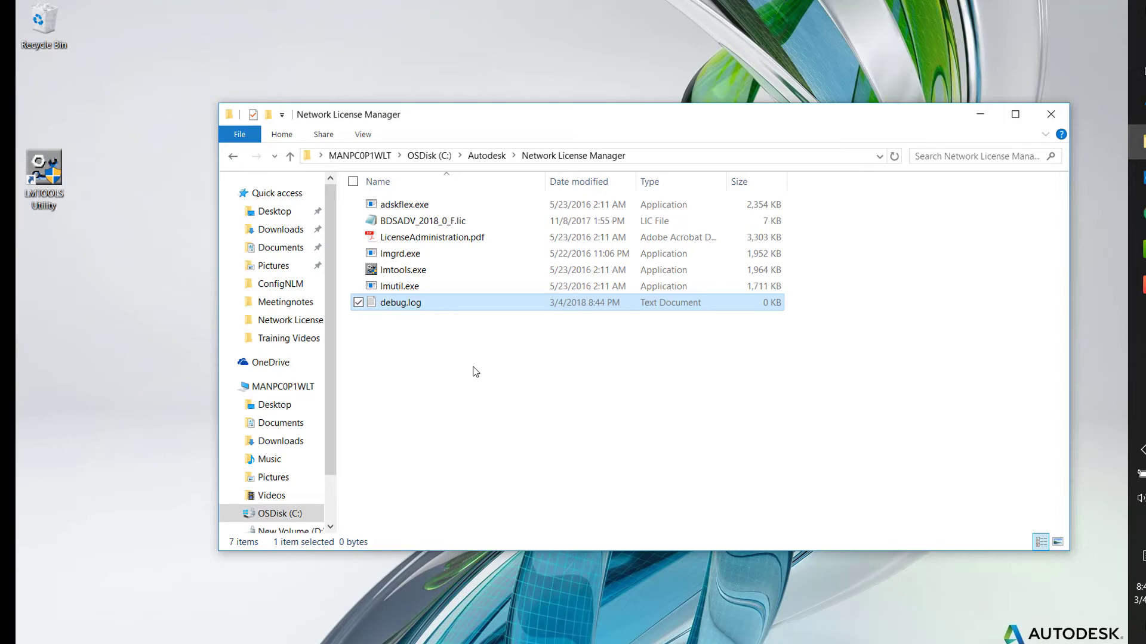